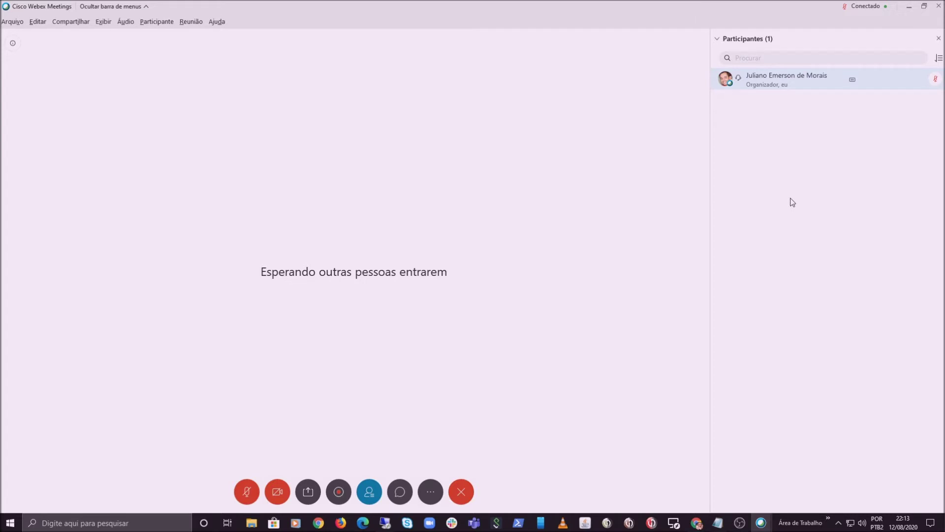
left_click(790, 199)
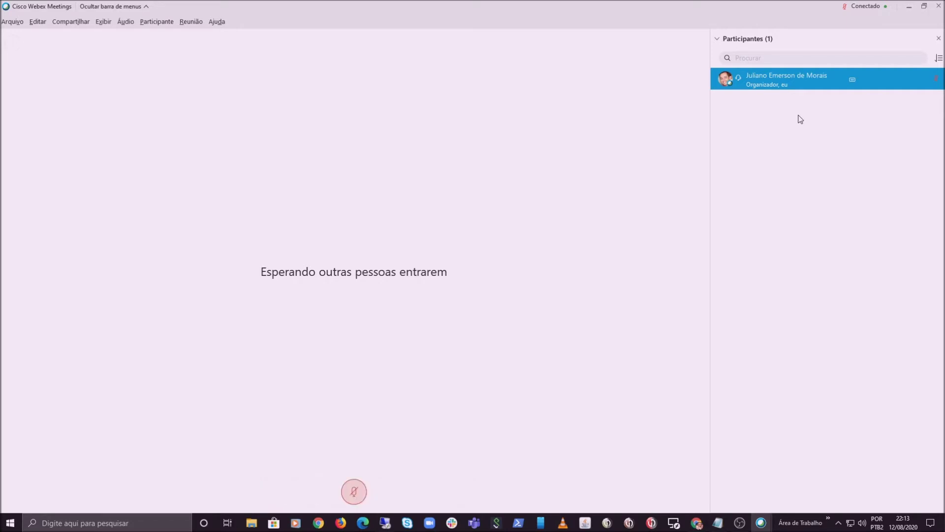
mouse_move(801, 124)
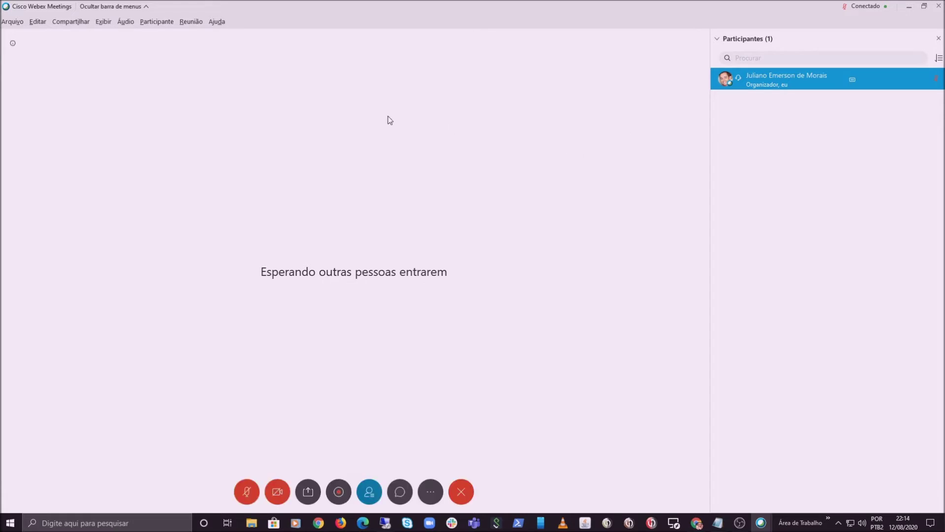
- Open the panel management settings and remove Sondagem from the current panels
left_click(103, 22)
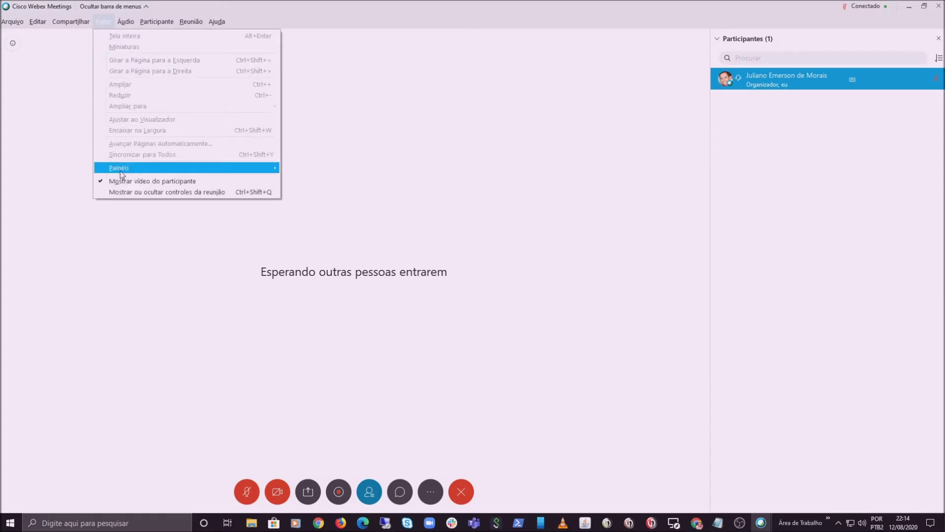
mouse_move(121, 173)
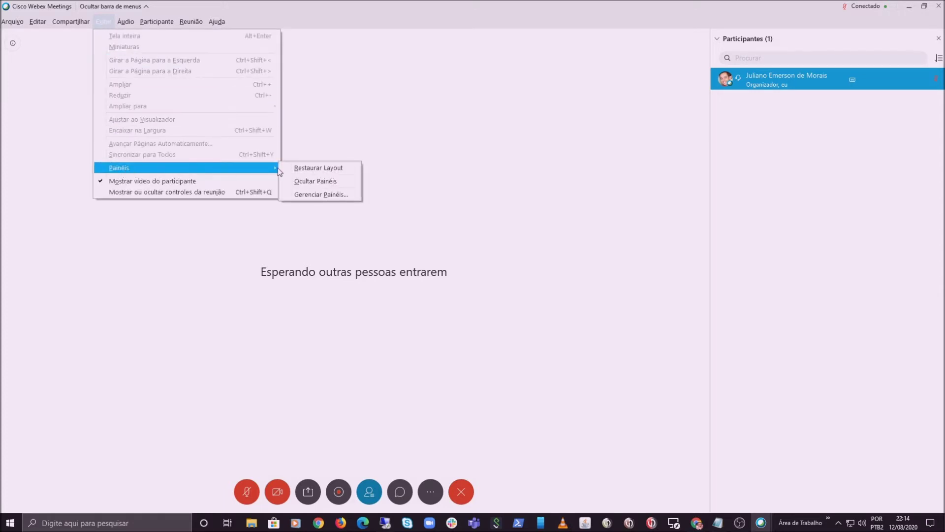
left_click(310, 195)
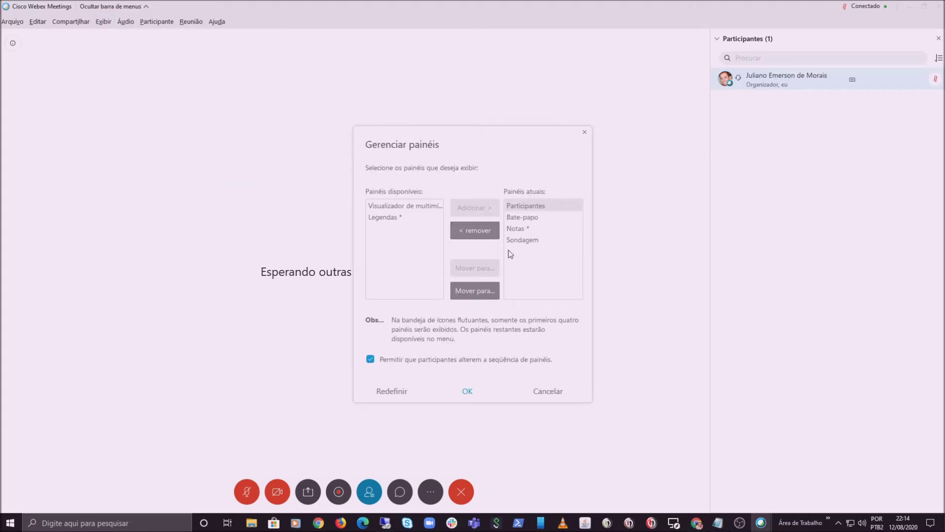
left_click(522, 241)
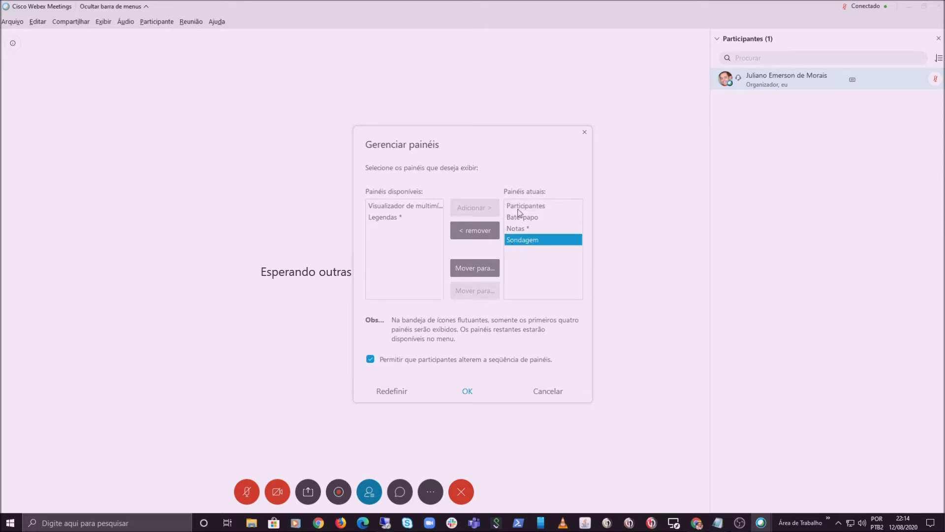
left_click(471, 230)
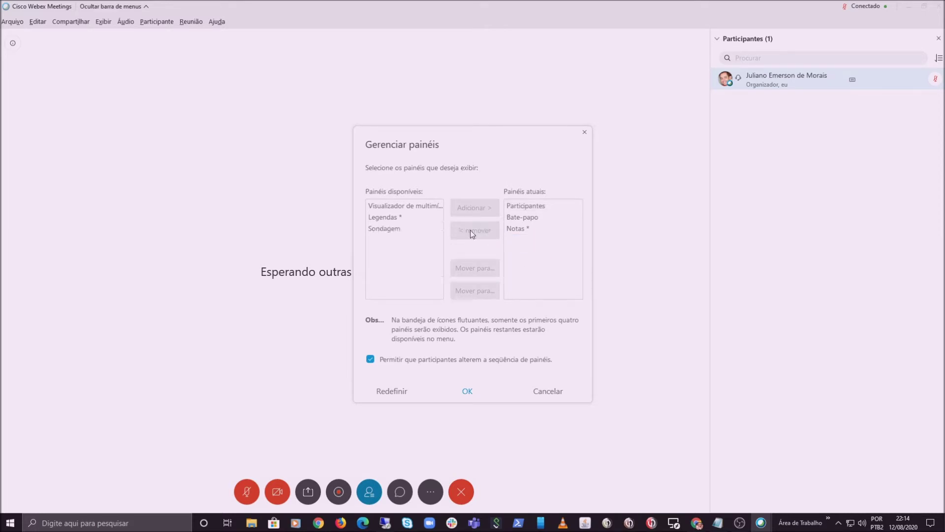
- Add Sondagem from the available panels to the current panels and confirm the panel settings
left_click(386, 232)
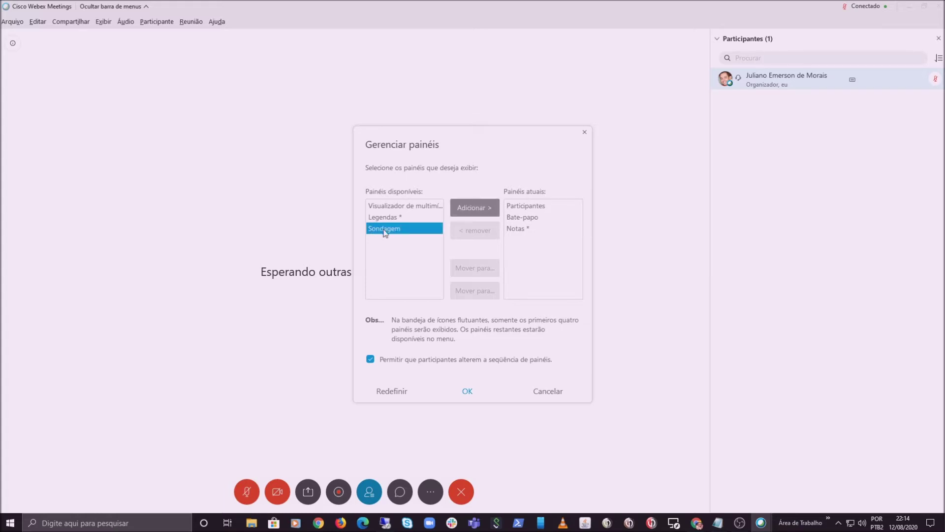
left_click(385, 218)
left_click(386, 229)
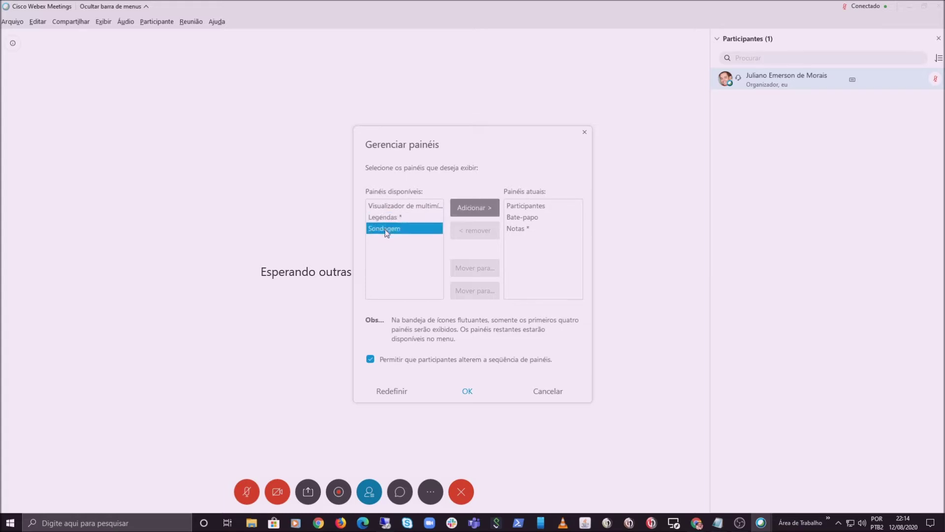
left_click(468, 206)
left_click(534, 241)
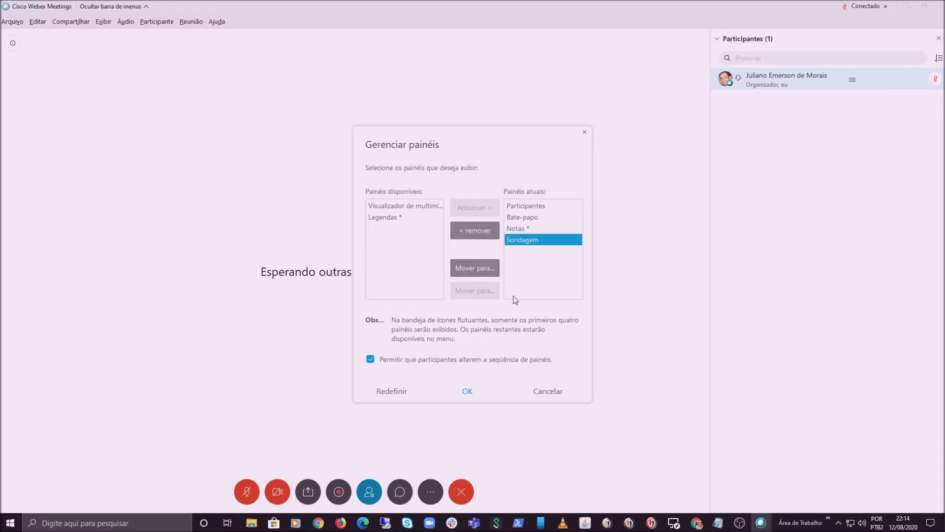
left_click(465, 392)
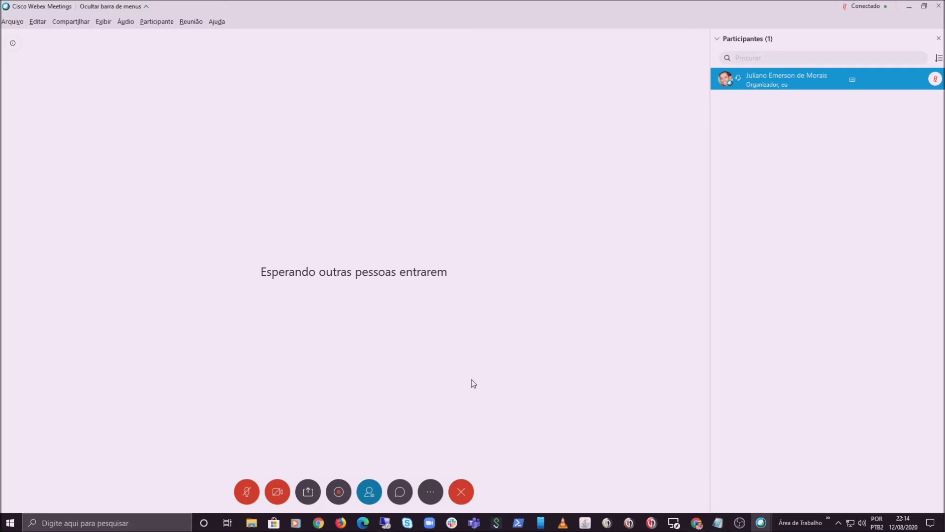
- Show the Sondagem panel and set the question type to Múltipla escolha – Única resposta
left_click(429, 490)
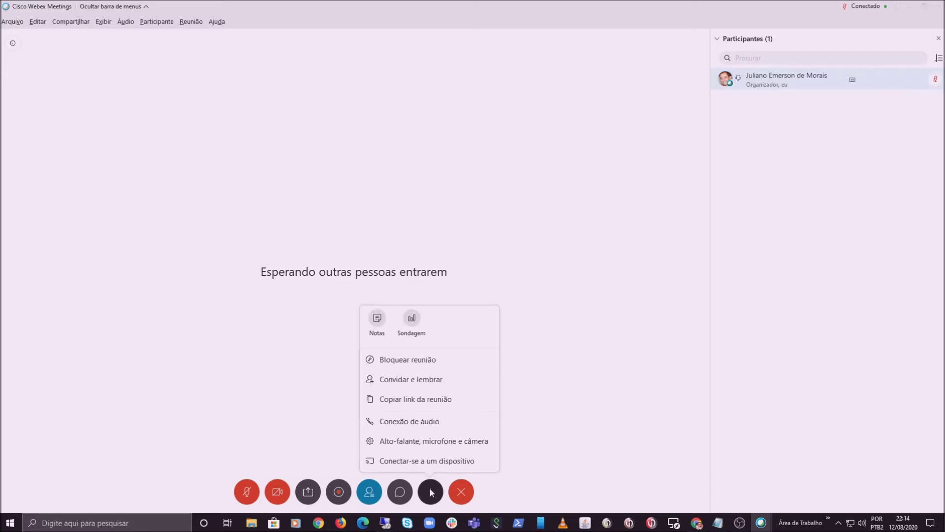
left_click(412, 319)
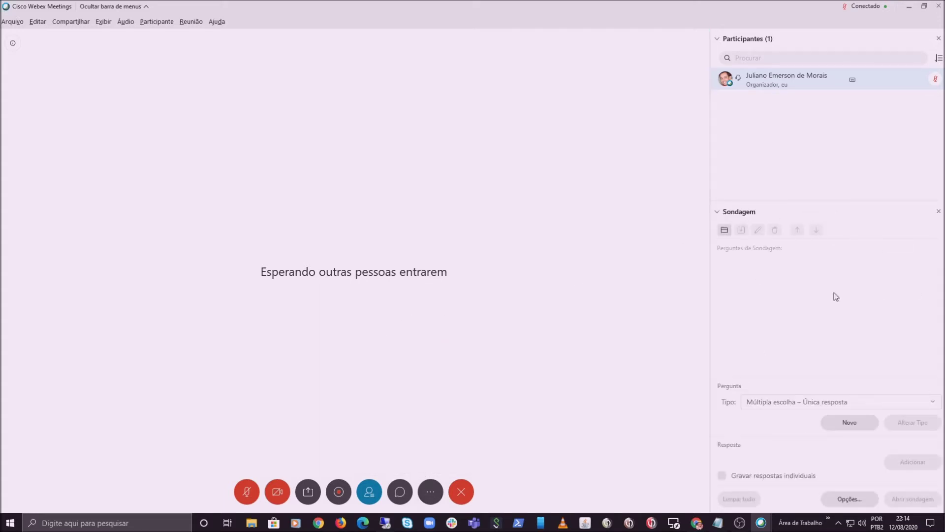
left_click(930, 403)
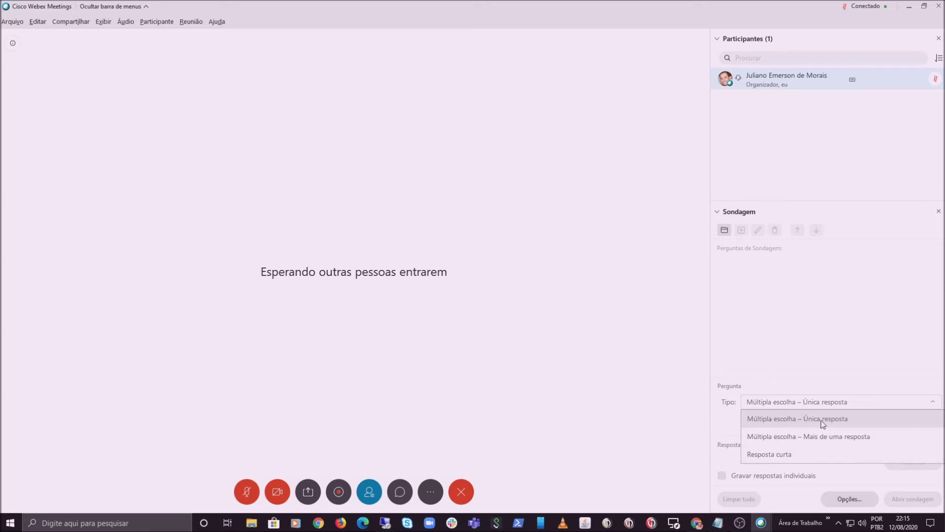
left_click(777, 458)
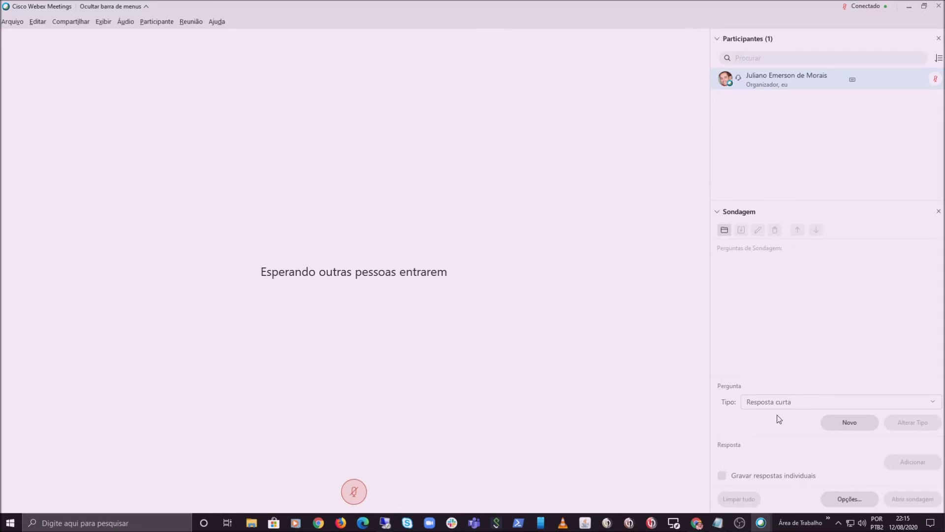
left_click(933, 401)
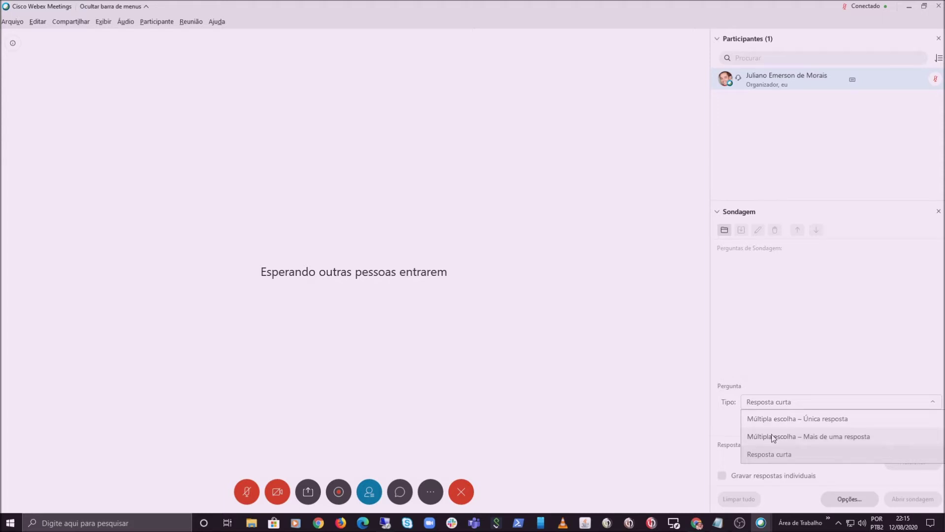
left_click(769, 421)
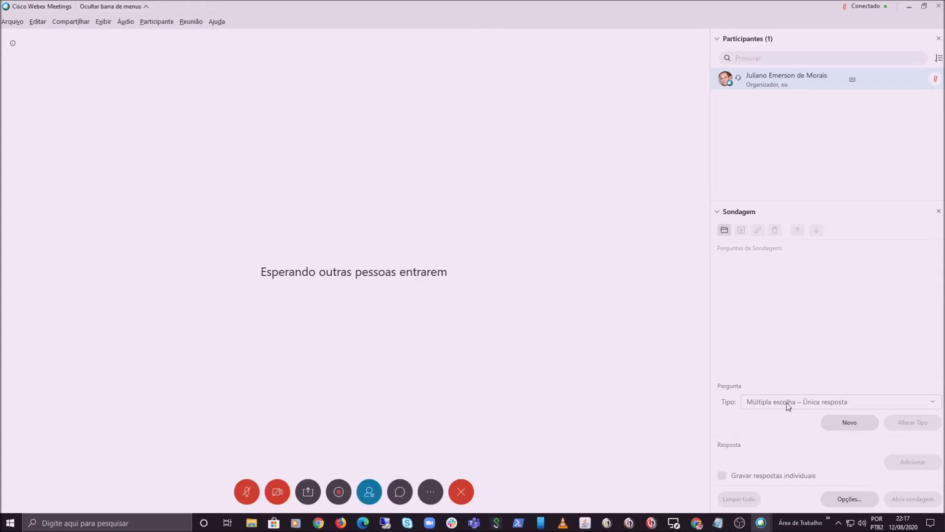
- Create a new poll question reading "Como vota o Desembargador ?"
left_click(849, 424)
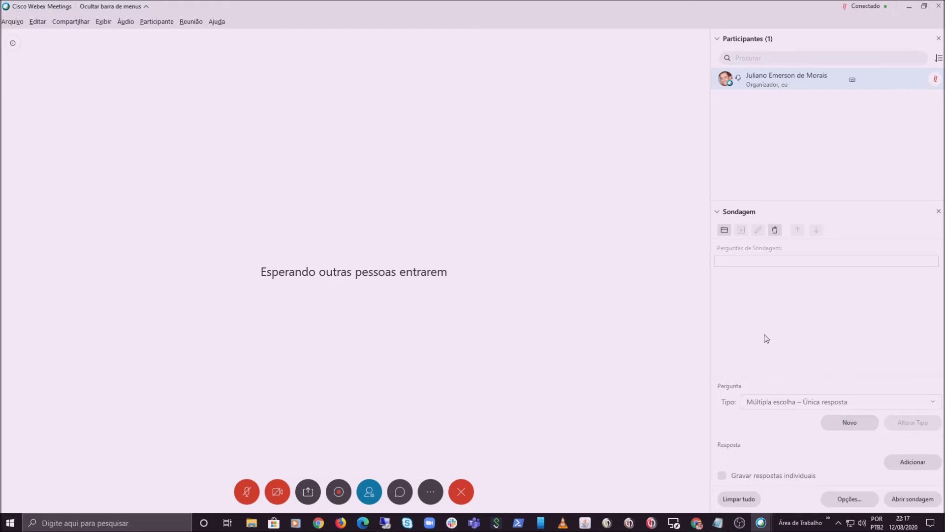
type("Como vota o ")
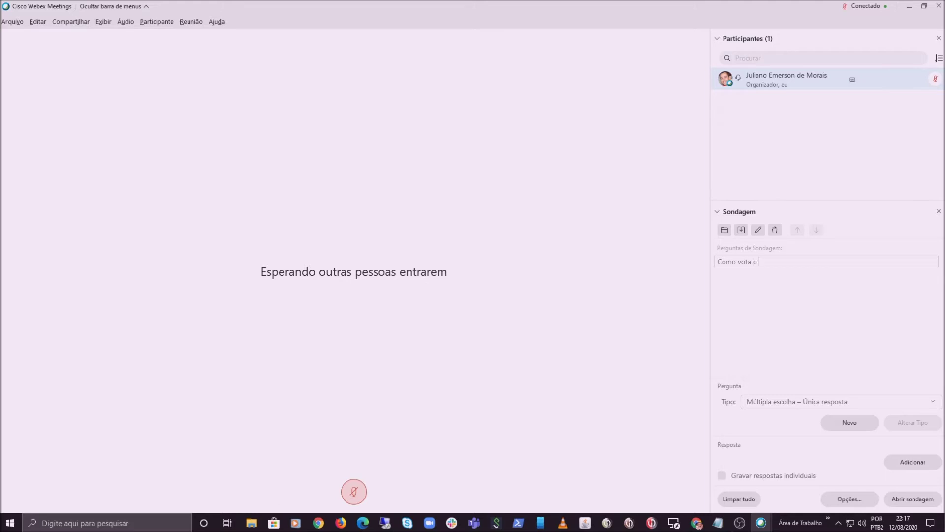
type("desembargador ?")
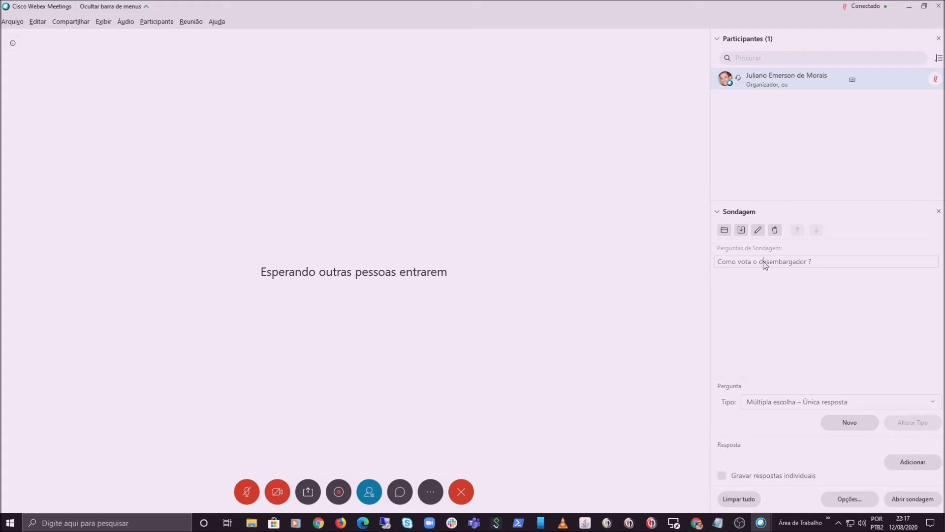
key("BackSpace")
type("D")
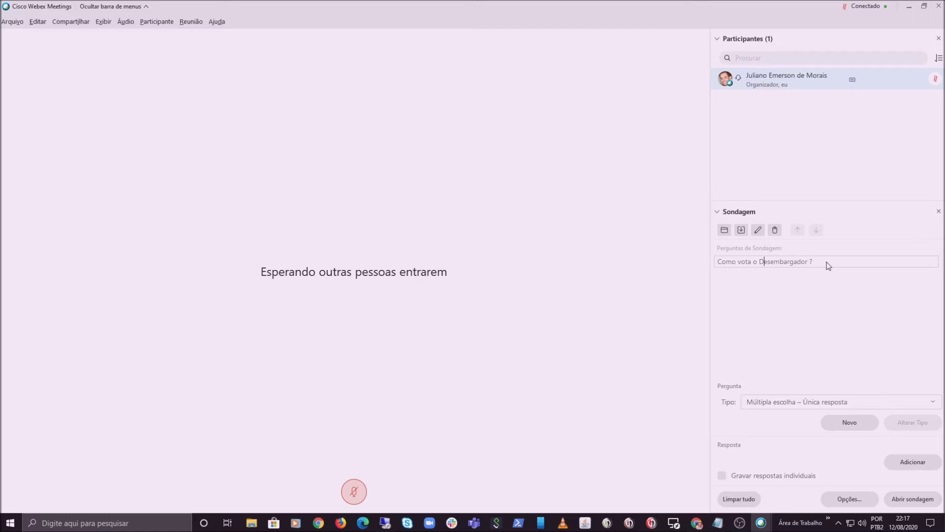
key("Return")
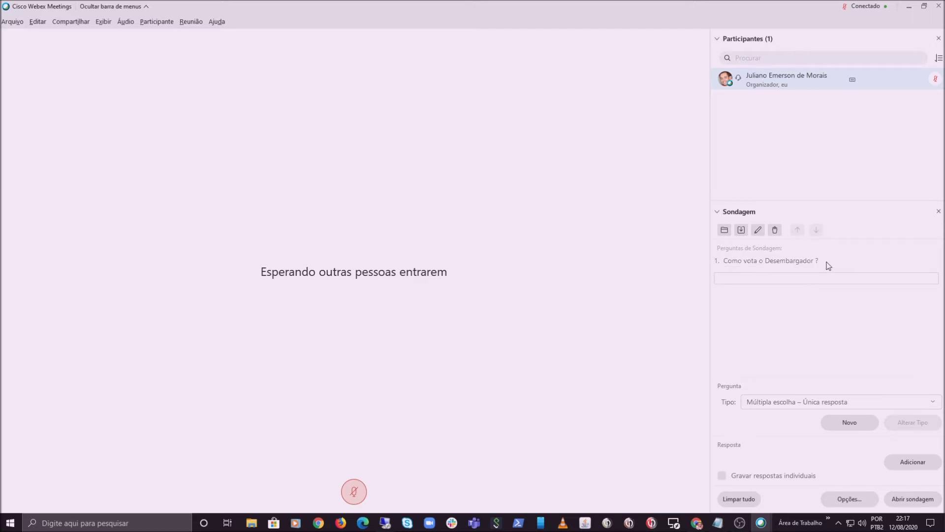
- Add the answers "Com o relator" and "Com divergência" to the poll question
type("Com o relator")
key("Return")
type("Com divergência")
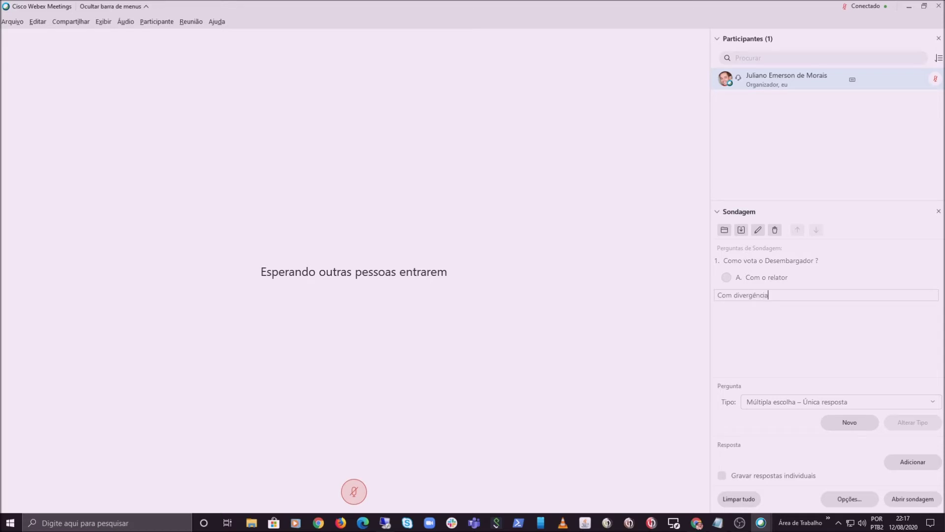
key("Return")
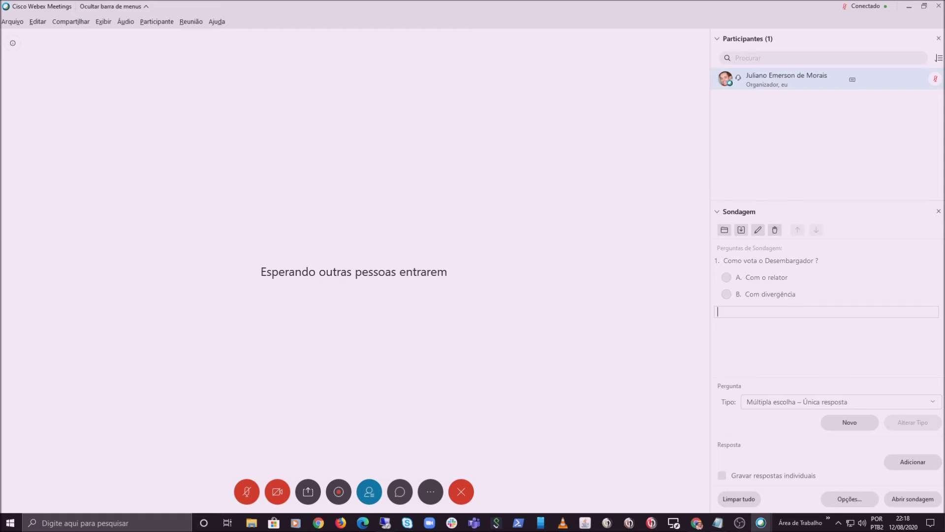
key("alt+Tab")
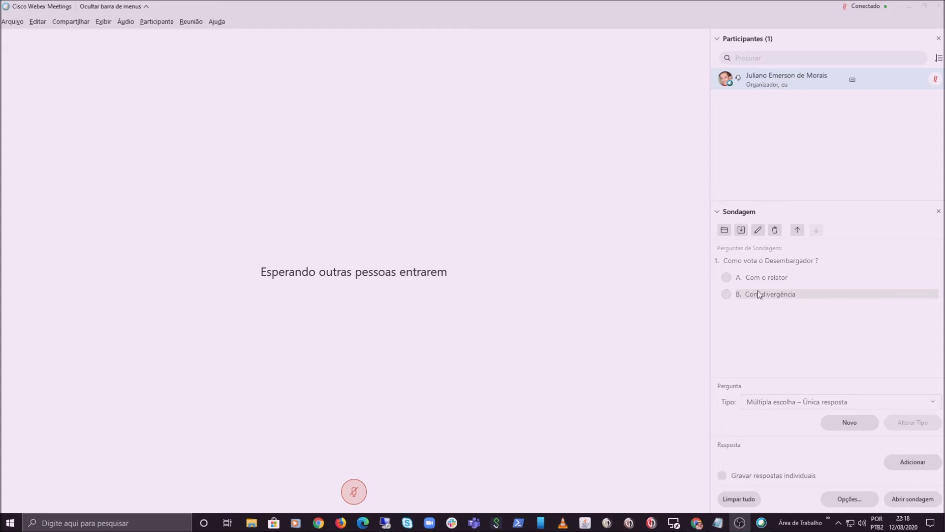
- Set the poll timer's alarm to 5 minutes in the poll options, keeping the timer displayed
left_click(848, 498)
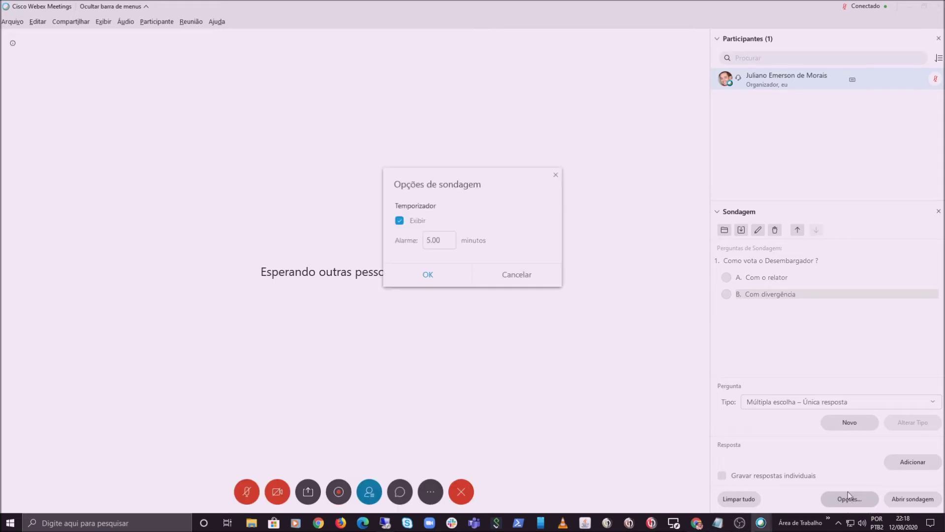
double_click(442, 239)
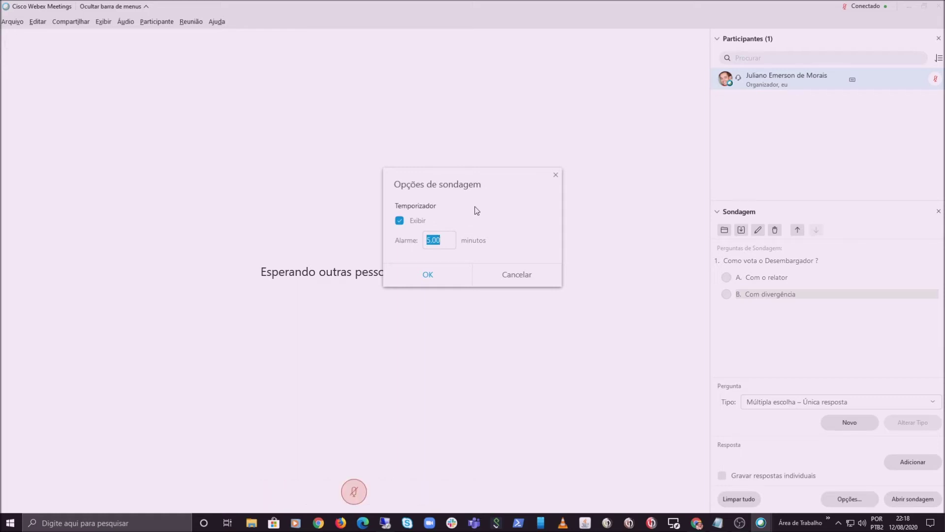
type("10")
key("BackSpace")
key("BackSpace")
type("5")
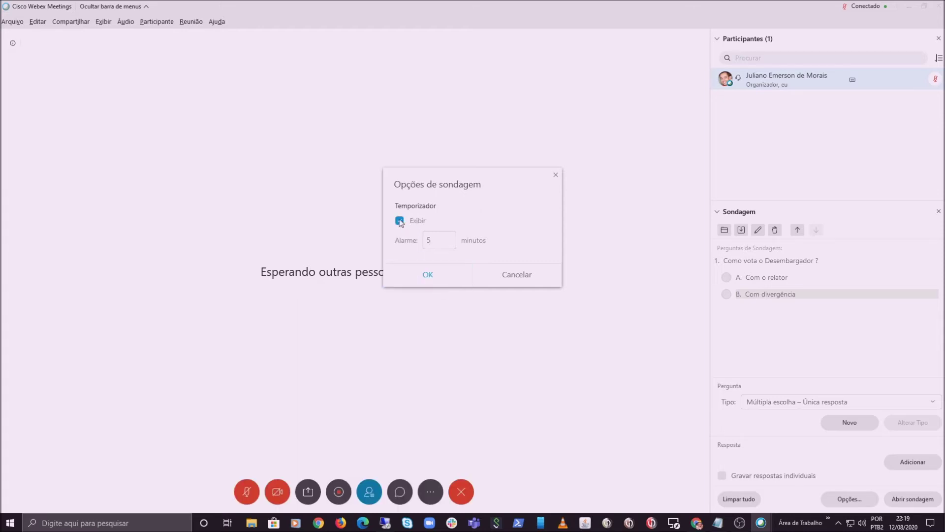
left_click(429, 274)
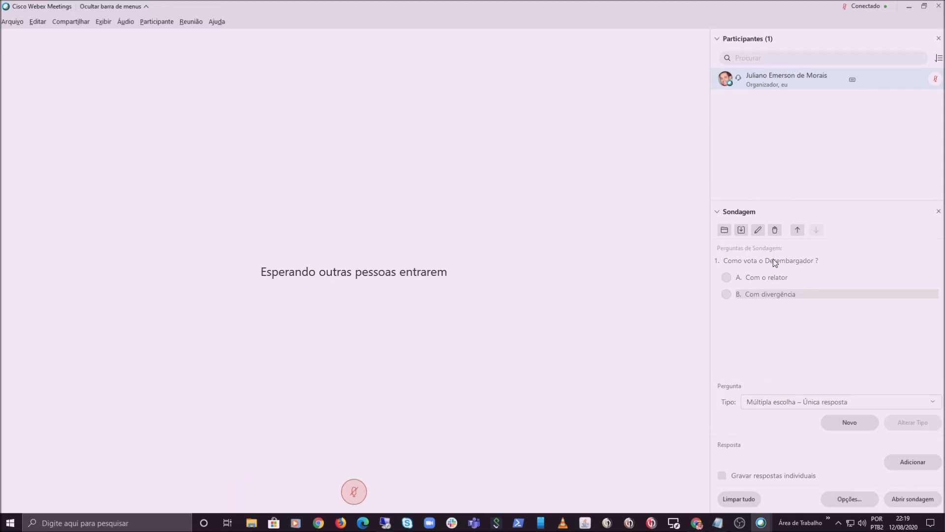
- Open the poll to the meeting's attendees and end the voting
mouse_move(776, 263)
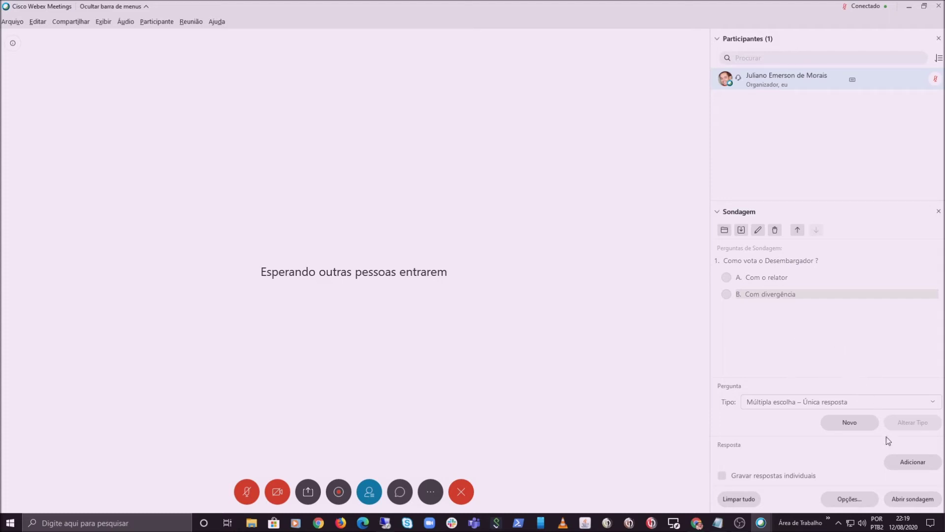
left_click(910, 499)
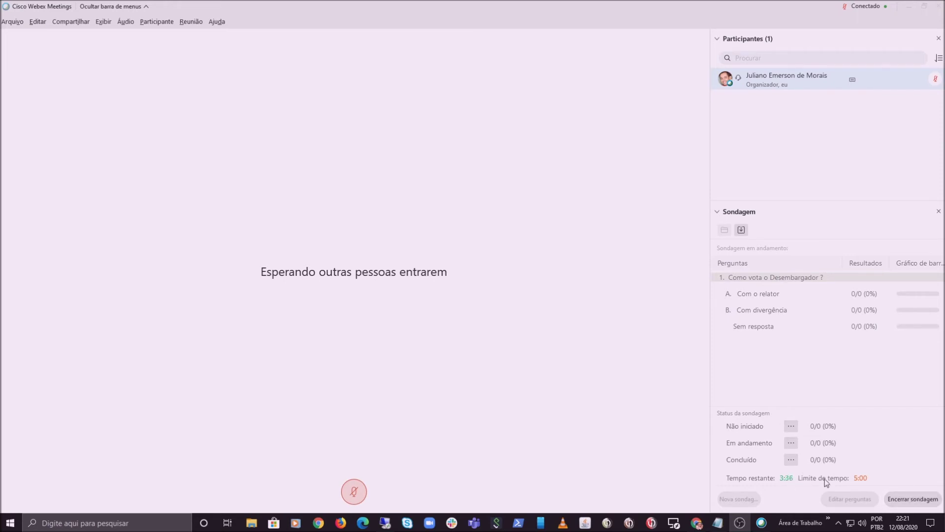
left_click(911, 498)
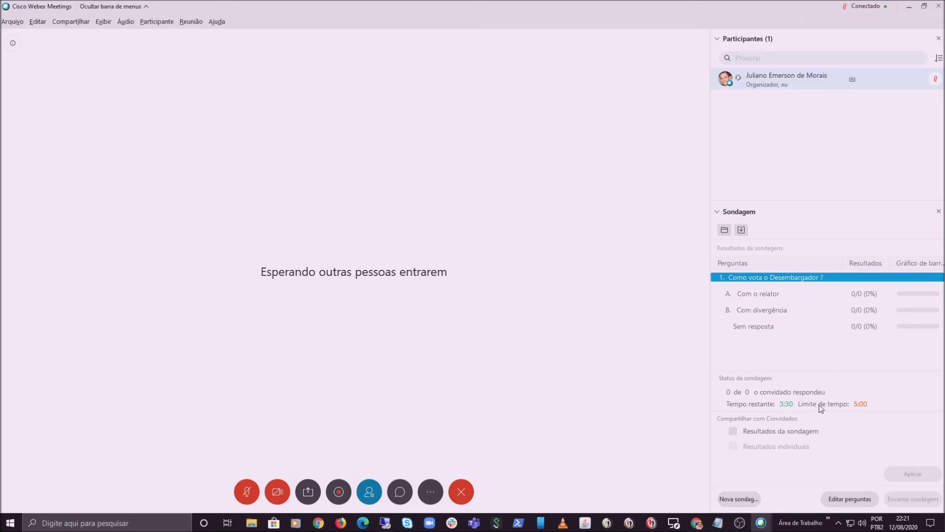
- Select the poll results for sharing with attendees, and open the dialog for saving the poll questions, dismissing it without saving
left_click(733, 430)
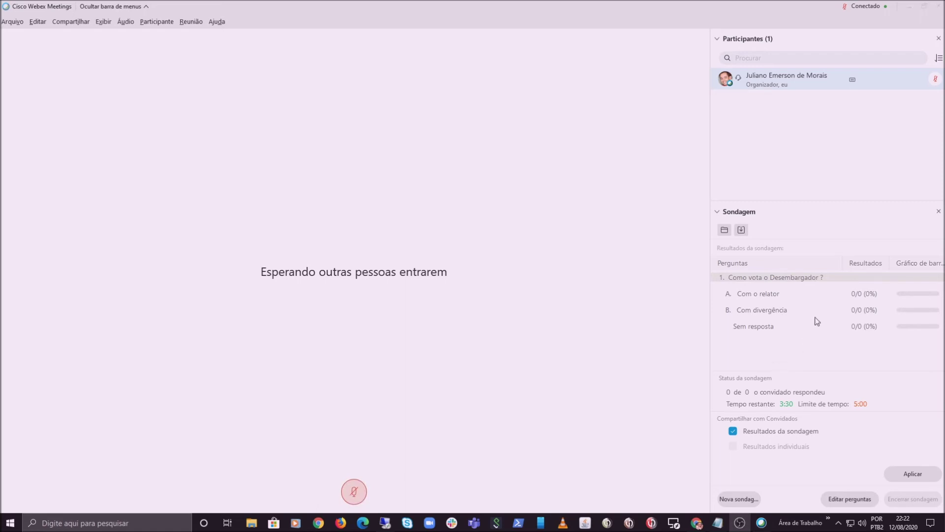
left_click(741, 229)
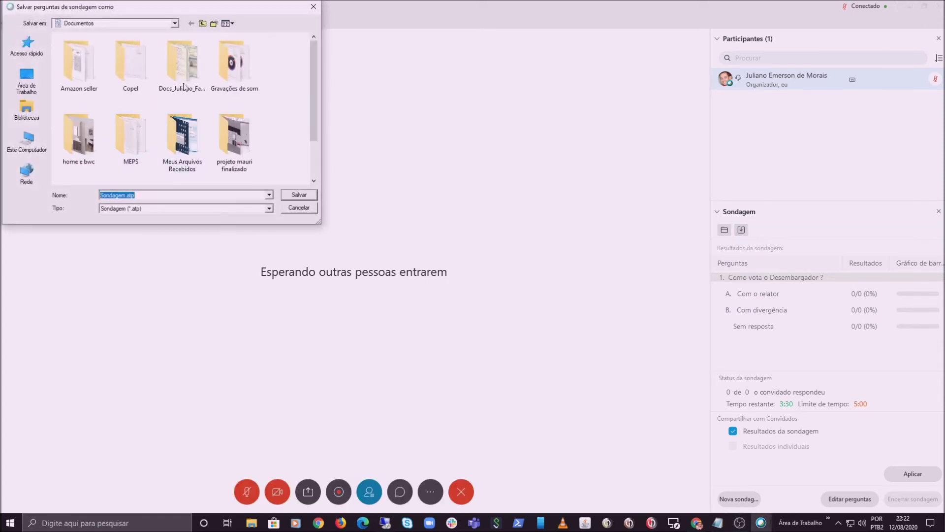
left_click(304, 208)
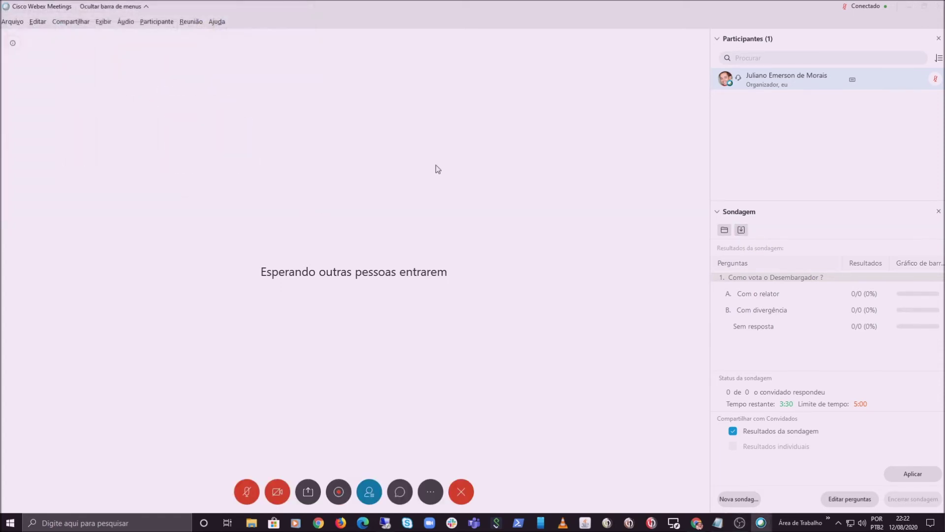
left_click(307, 209)
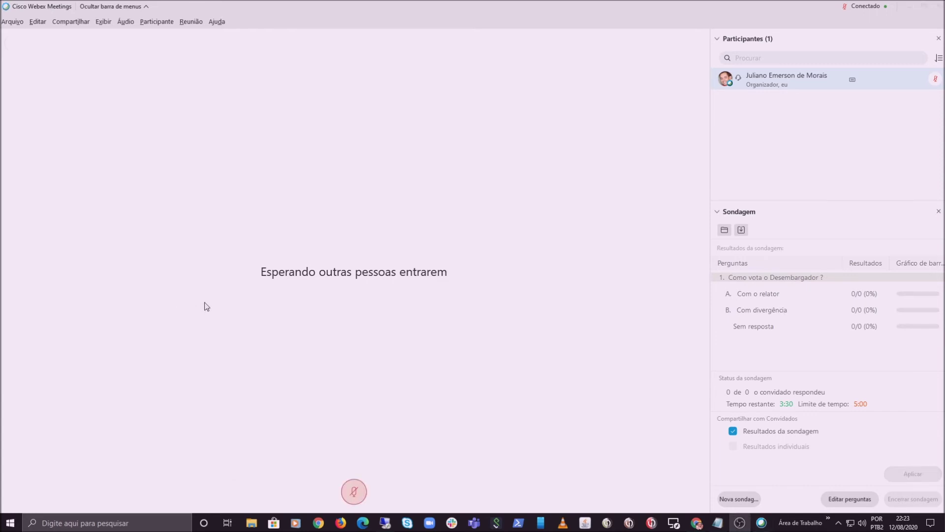
left_click(866, 365)
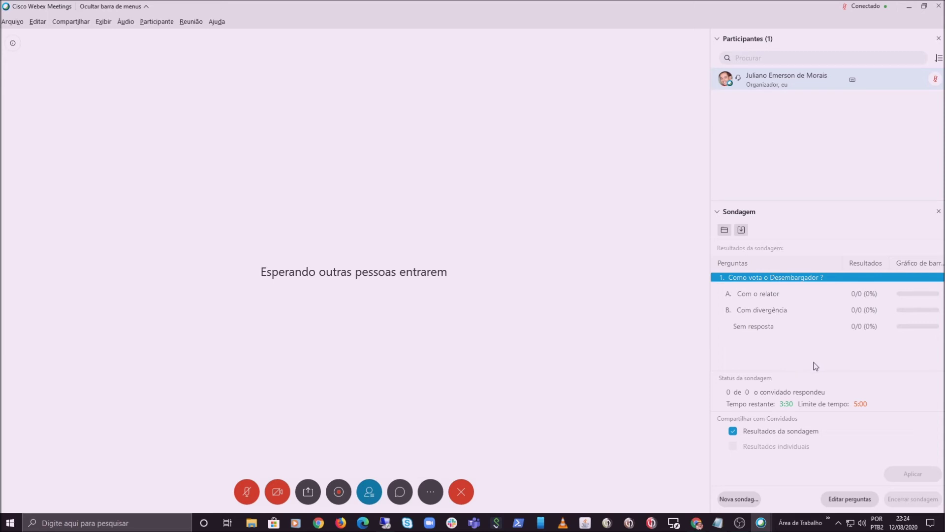
- Return to editing the poll questions, declining to save either the questions or the results
left_click(843, 500)
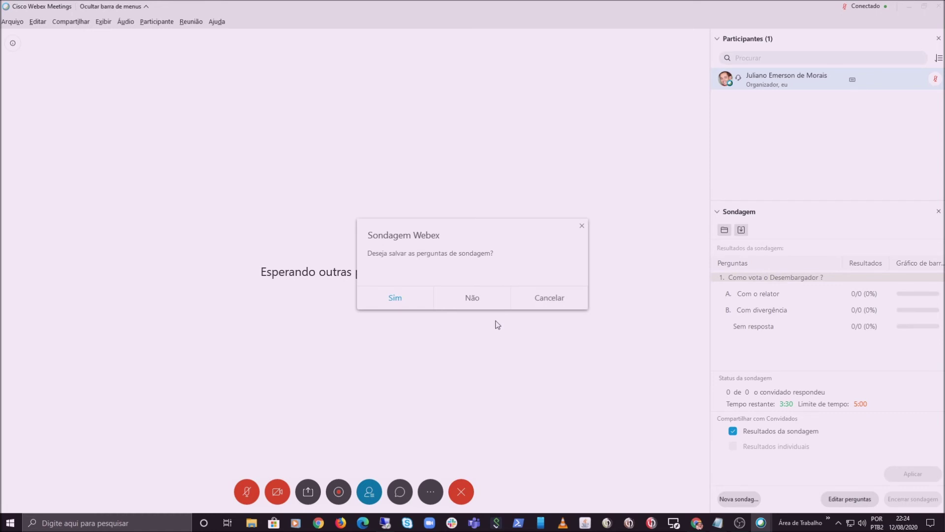
left_click(476, 297)
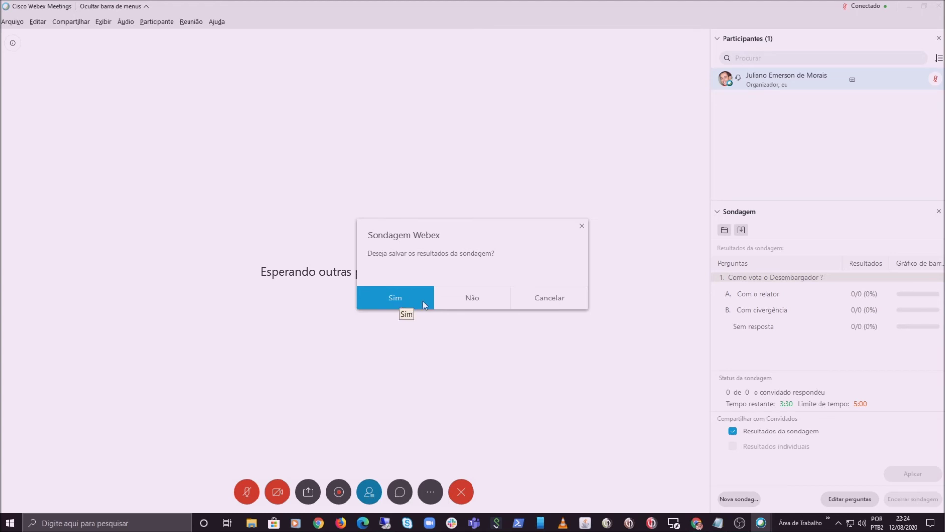
left_click(484, 296)
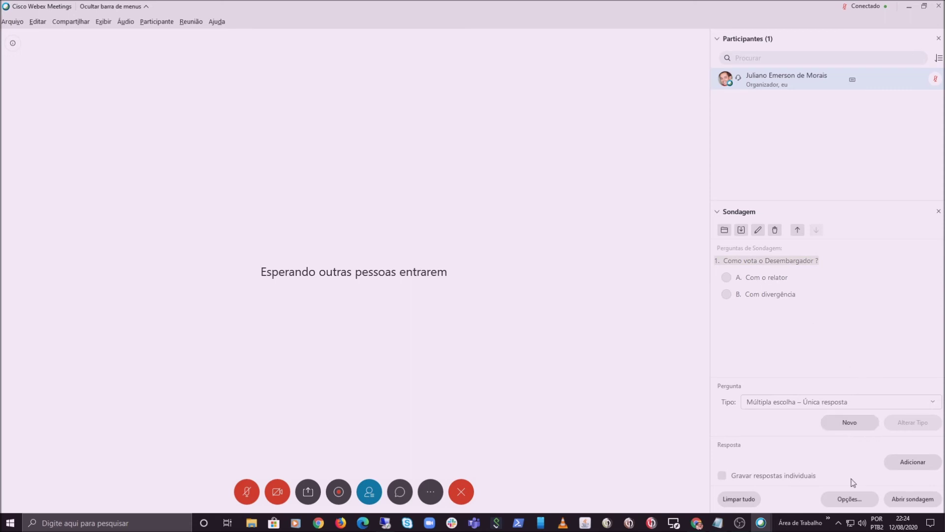
- Add a second poll question, "Indicação para o TRE", of the type "Múltipla escolha – Mais de uma resposta"
left_click(932, 403)
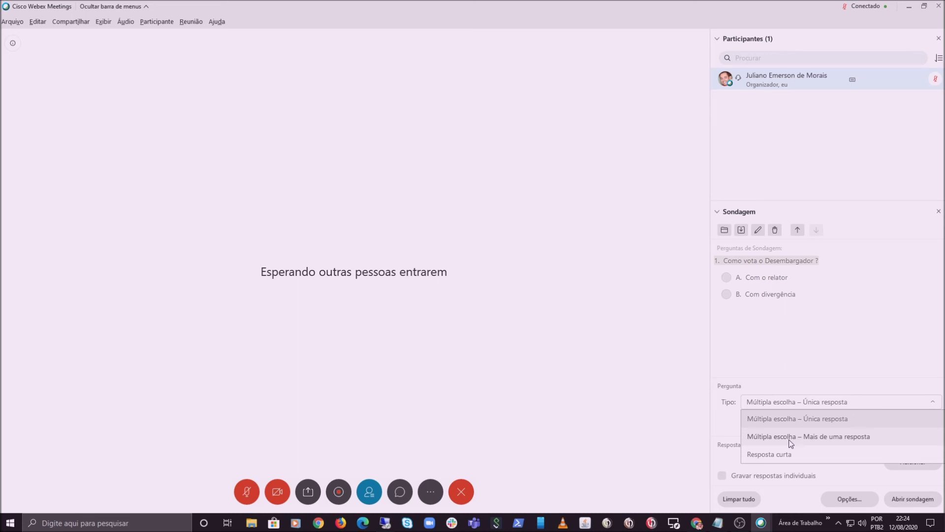
left_click(789, 437)
left_click(850, 425)
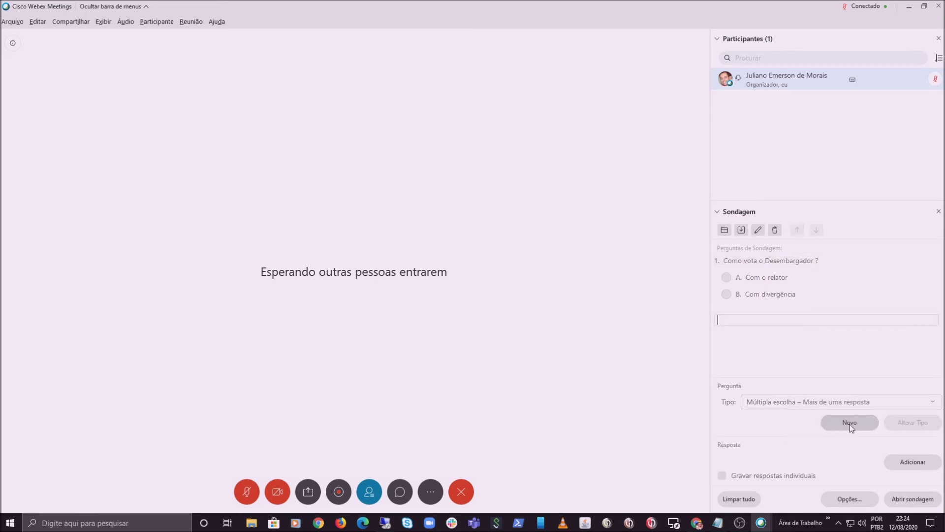
type("Indicação para o TRE")
key("Return")
- Clear all poll questions without saving and add the question "Indicação para o TRE" with type "Múltipla escolha – Mais de uma resposta"
left_click(740, 498)
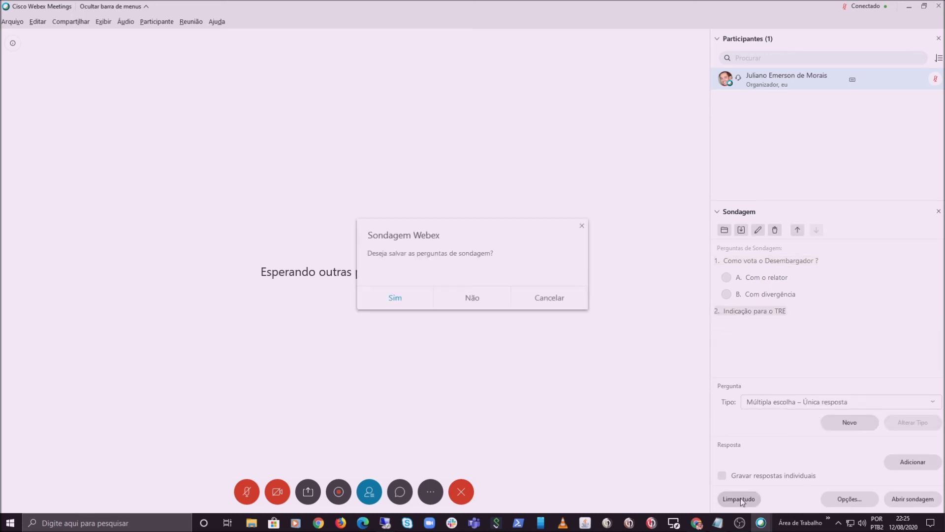
left_click(470, 297)
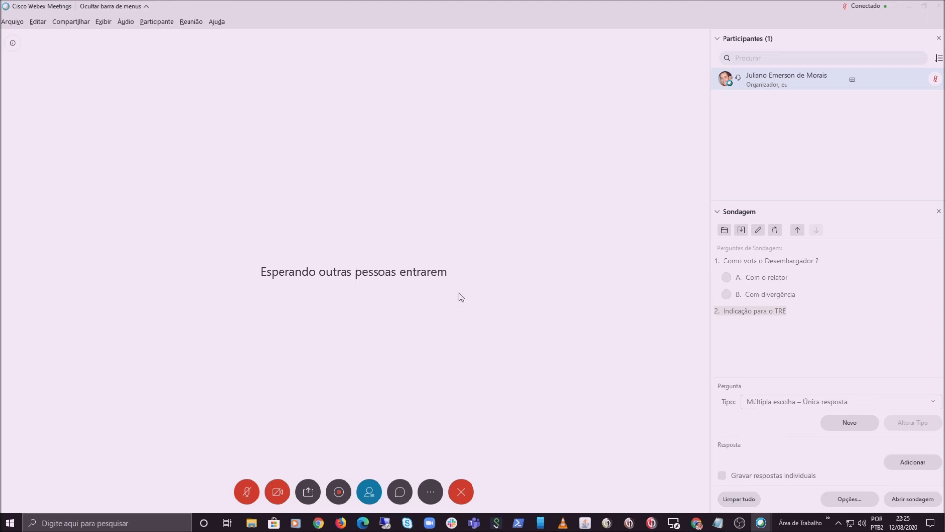
left_click(885, 402)
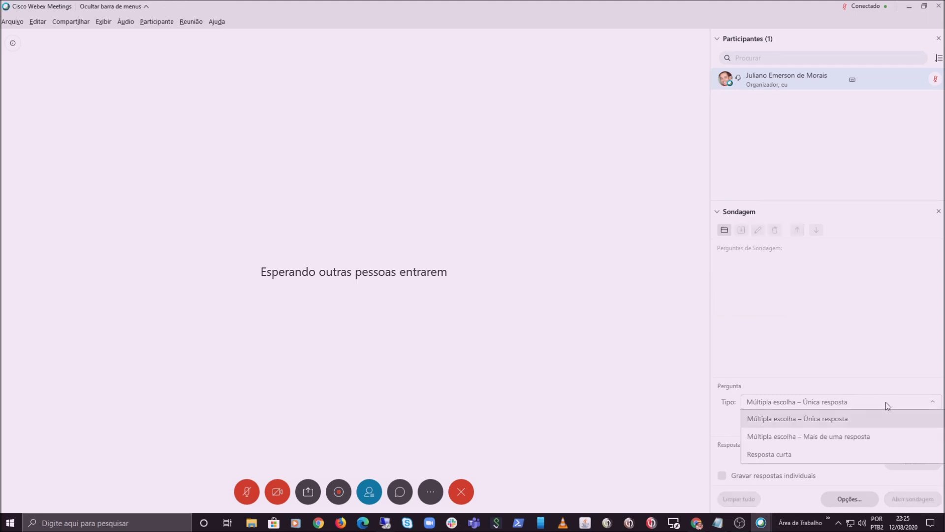
left_click(831, 435)
left_click(842, 426)
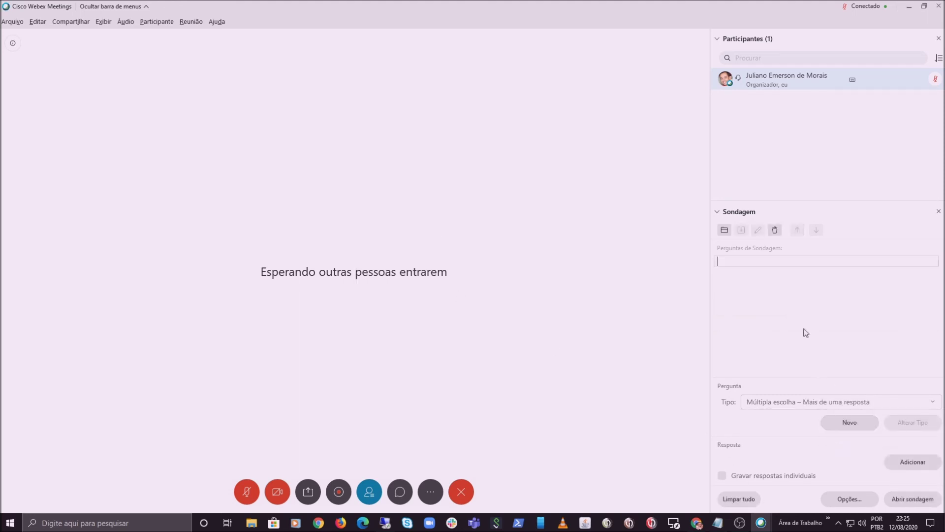
type("Indicação para o TRE")
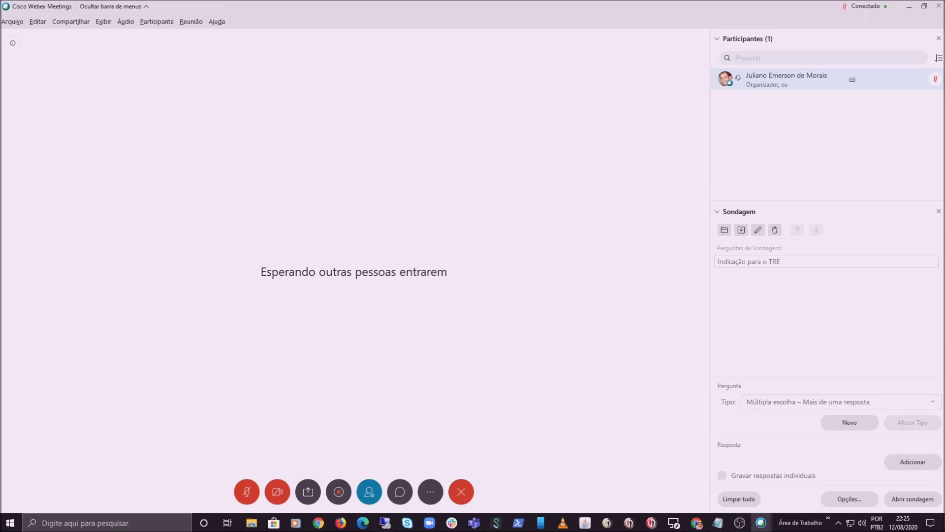
key("Return")
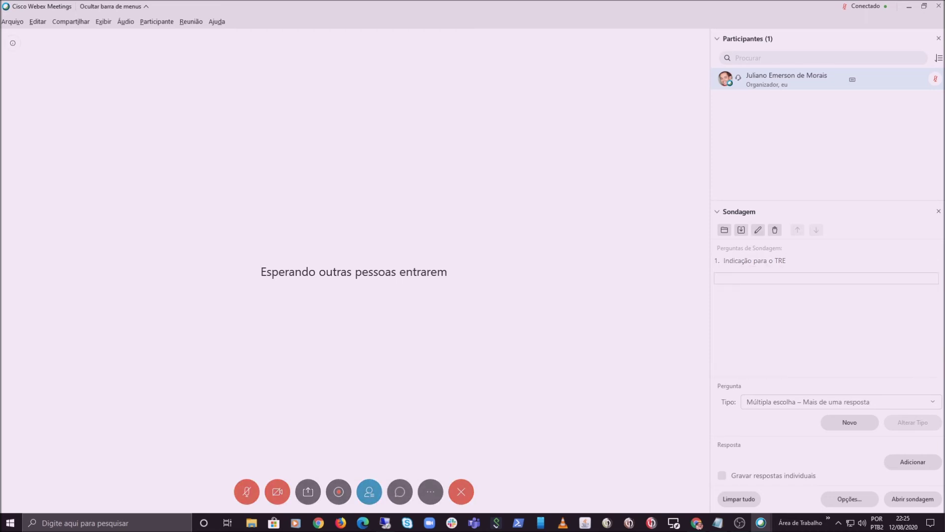
- Add five candidates' first names as answers A to E of the TRE nomination question
type("Joao")
key("Return")
type("Maria")
key("Return")
type("Paulo")
key("Return")
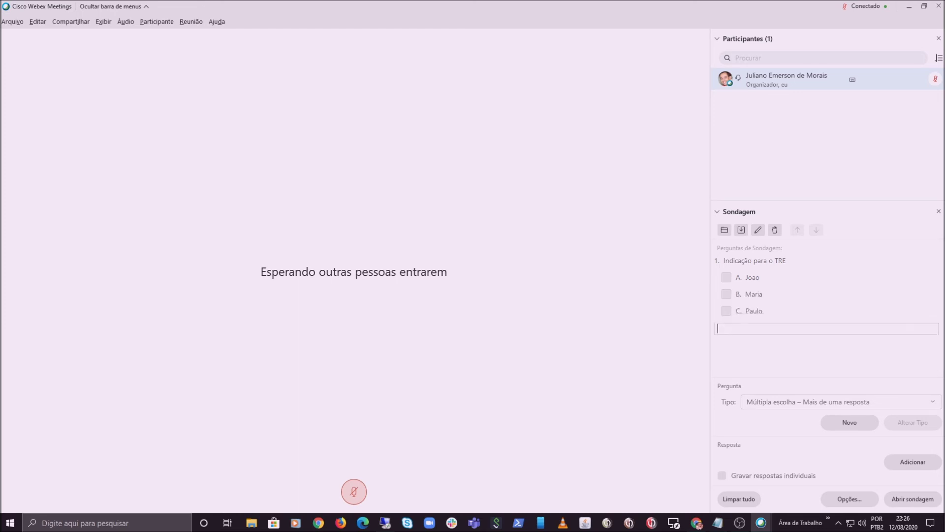
type("Claudio")
key("Return")
type("Sara")
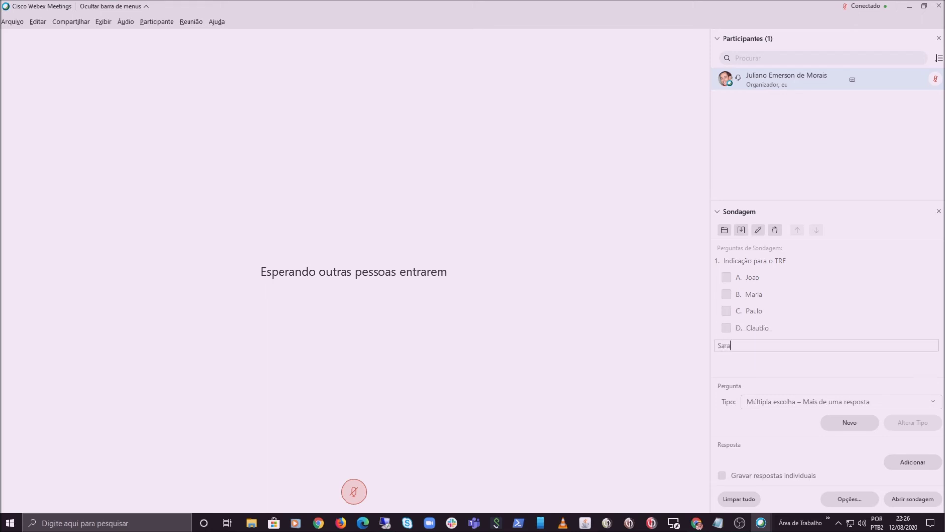
key("Return")
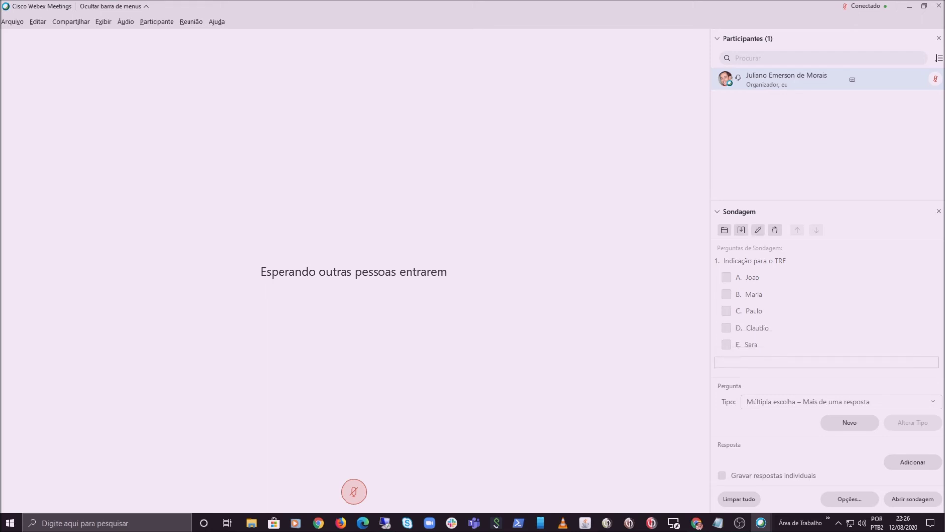
left_click(870, 375)
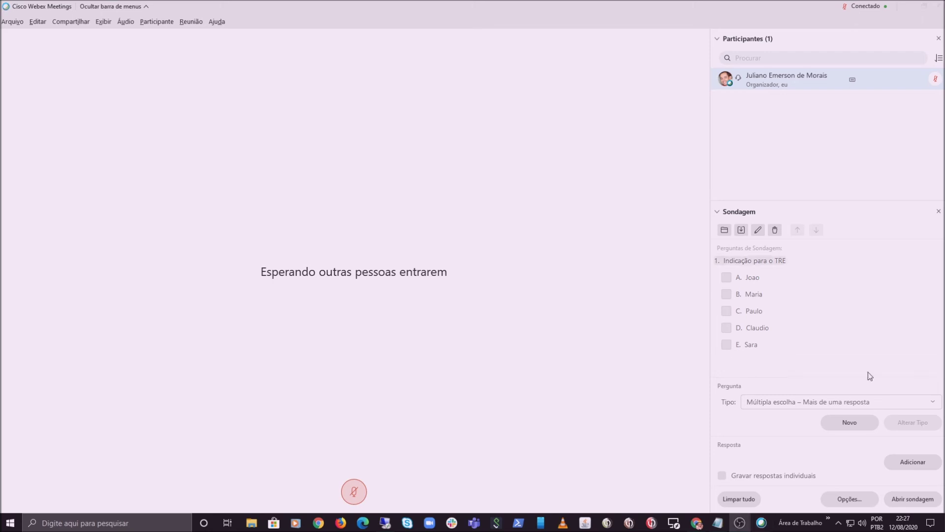
- Open the poll to the attendees and join the meeting from the remote desktop computer, accepting listen-only mode
left_click(913, 498)
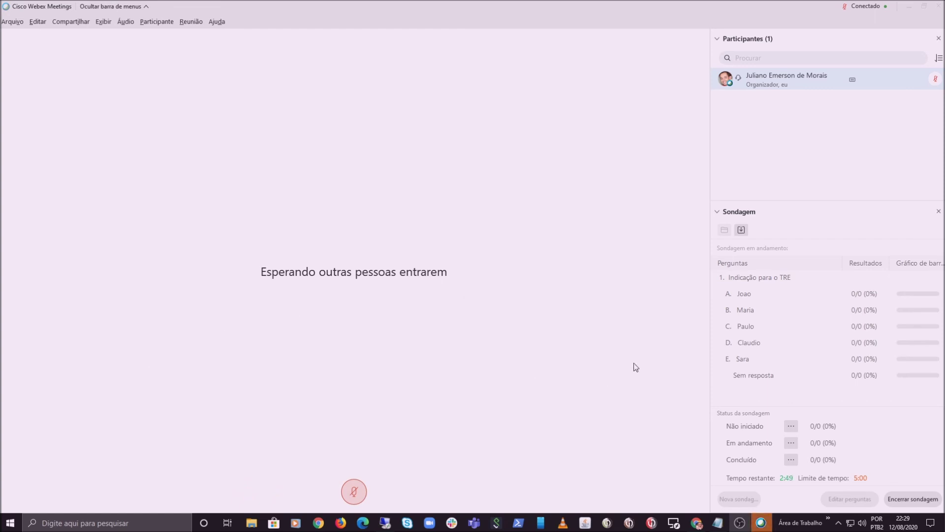
left_click(386, 524)
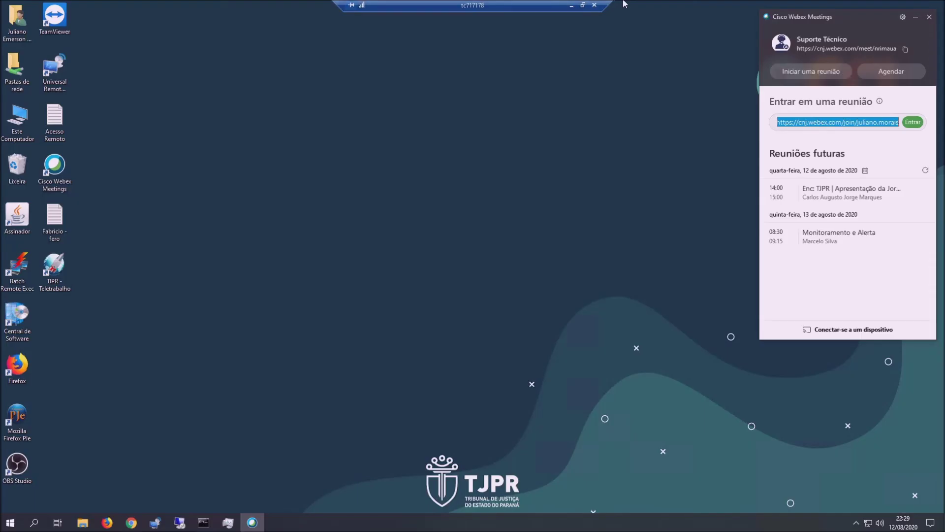
left_click(913, 123)
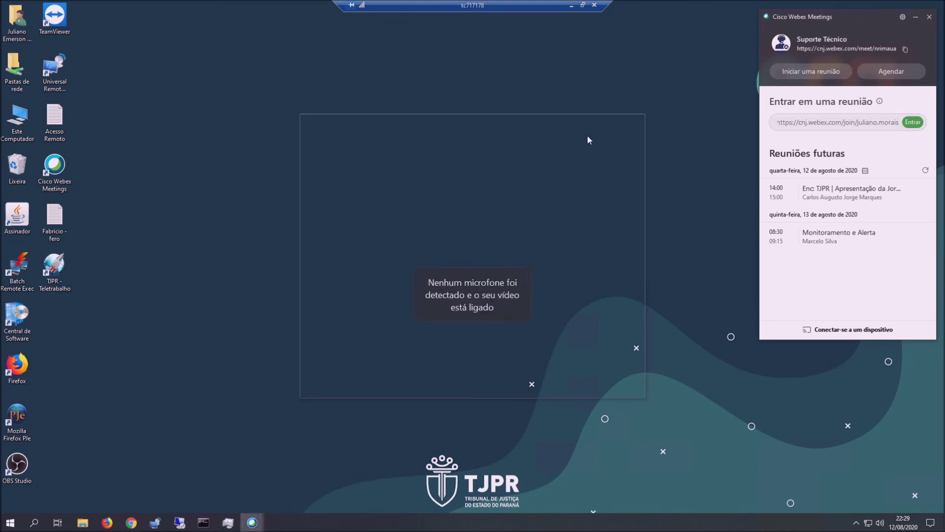
left_click(514, 348)
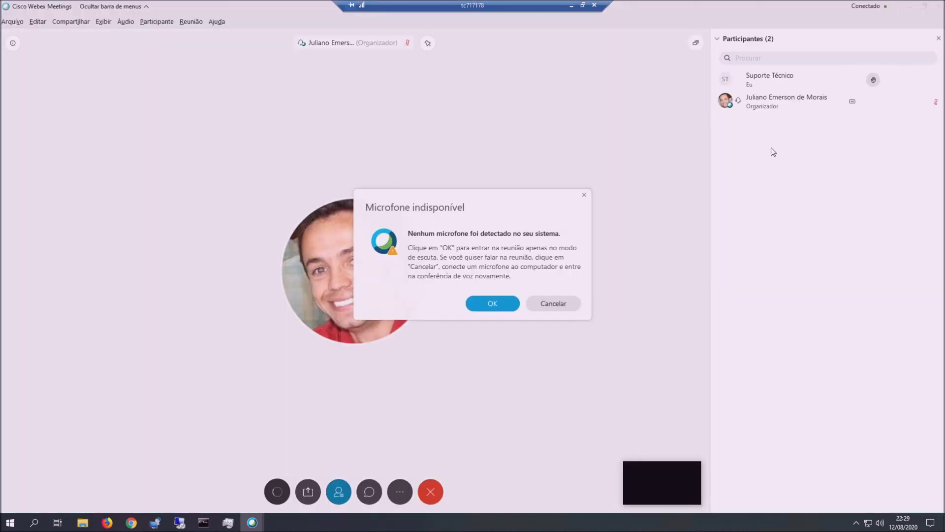
left_click(492, 304)
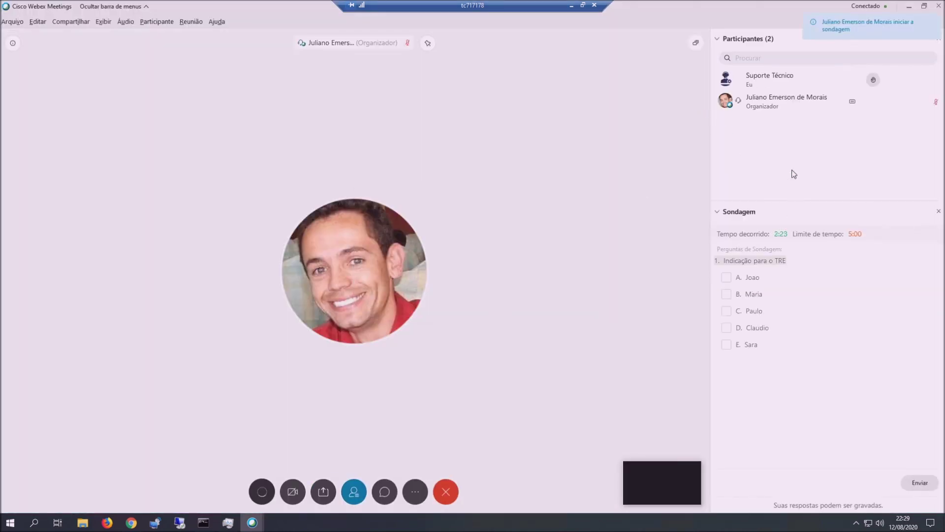
- As the attendee, select answers A, C and E of the poll and submit the vote
left_click(727, 277)
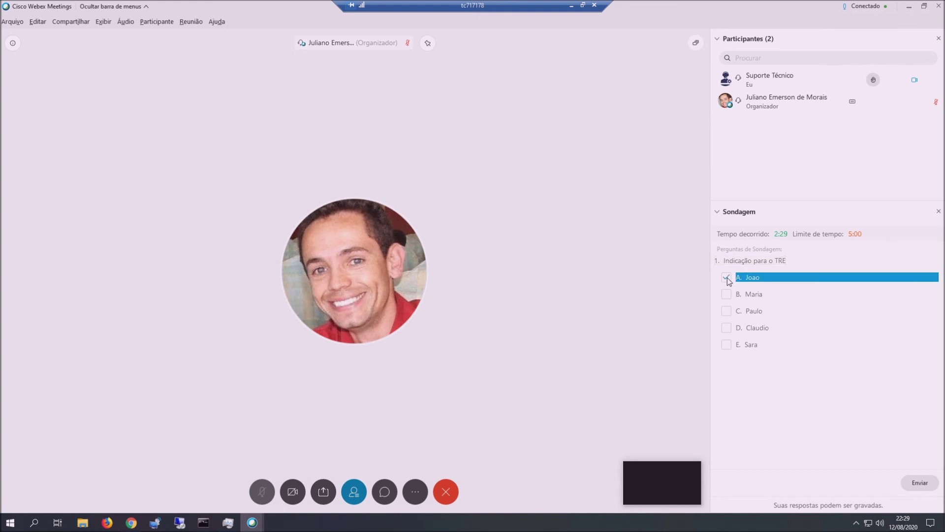
left_click(726, 312)
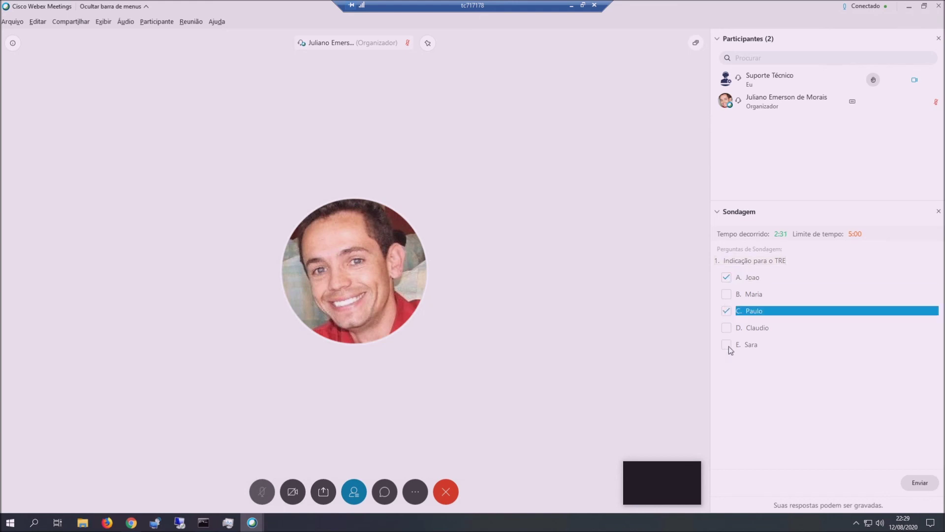
left_click(728, 344)
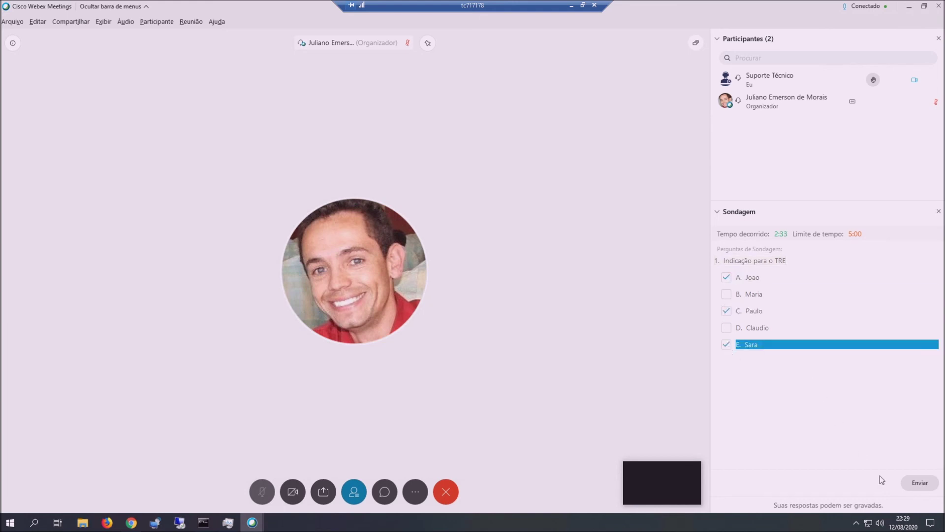
left_click(920, 482)
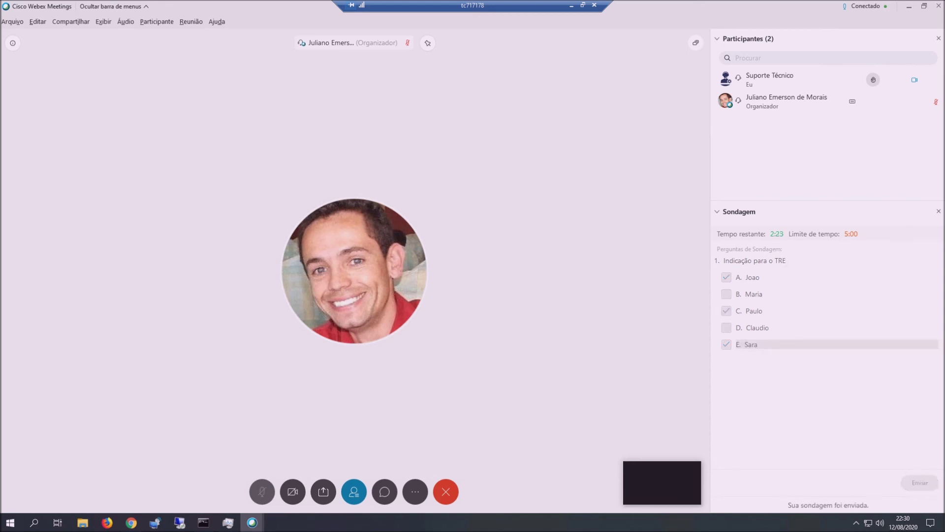
- Back in the organizer's meeting session, end the voting and share the poll results with the attendees
left_click(571, 5)
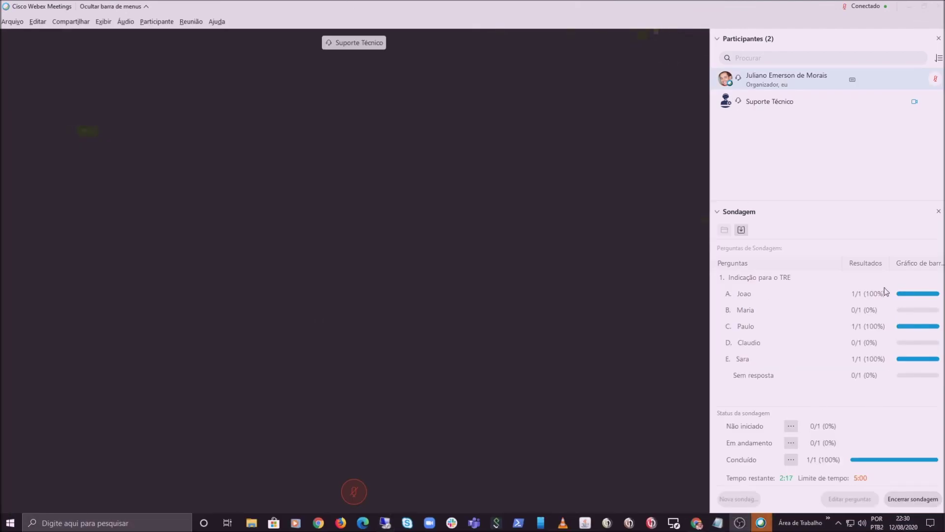
left_click(778, 87)
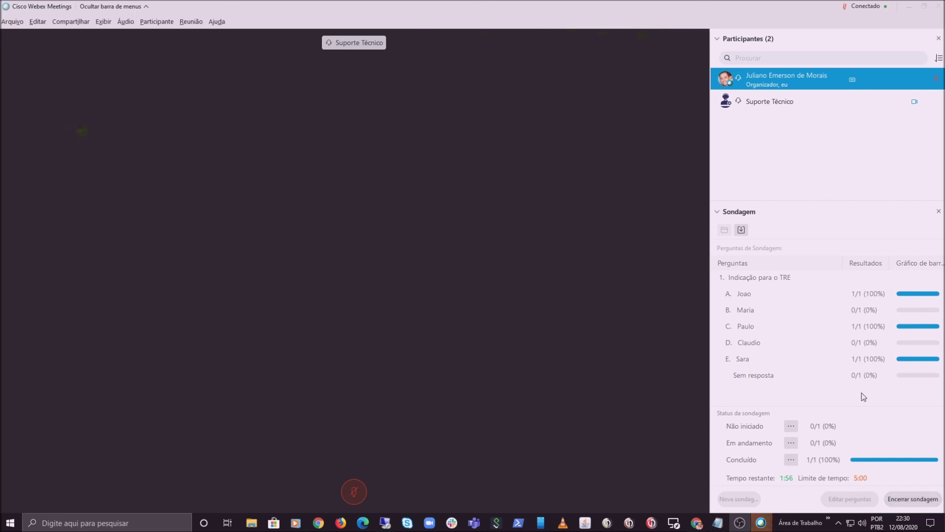
left_click(911, 498)
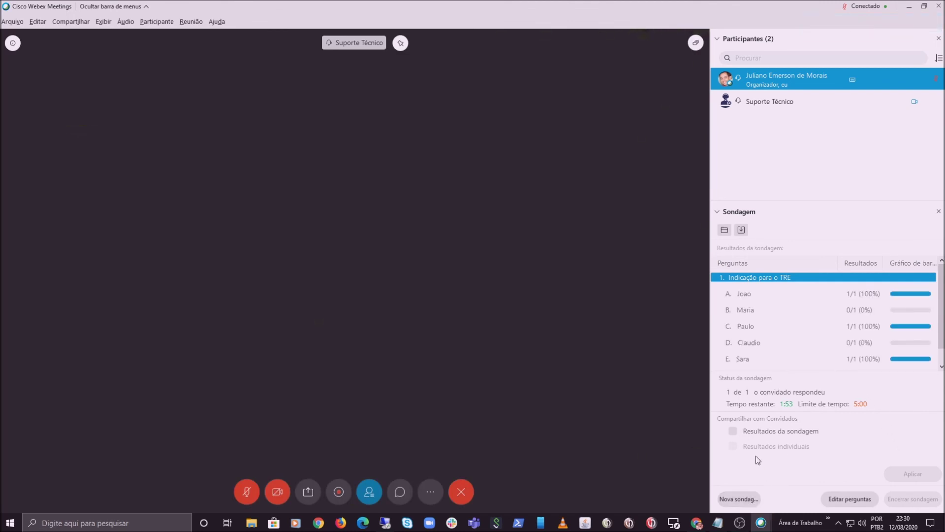
left_click(733, 432)
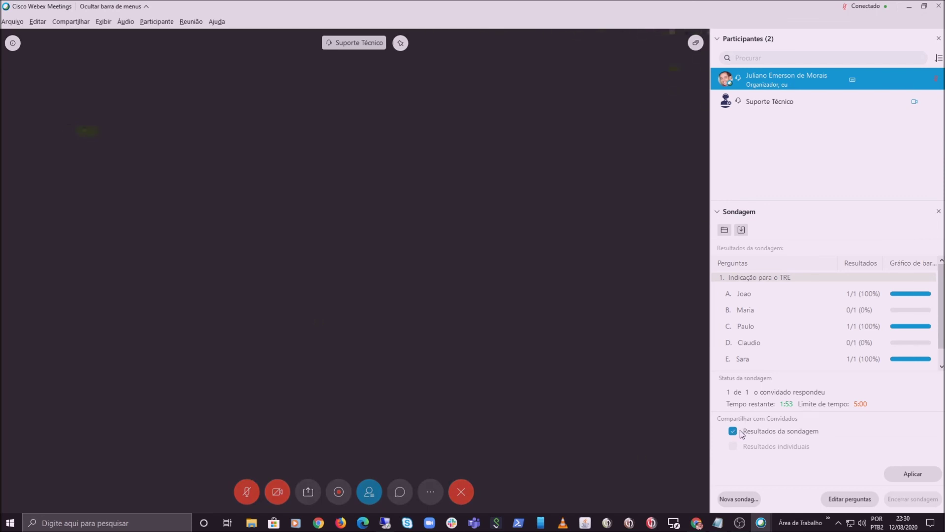
left_click(921, 476)
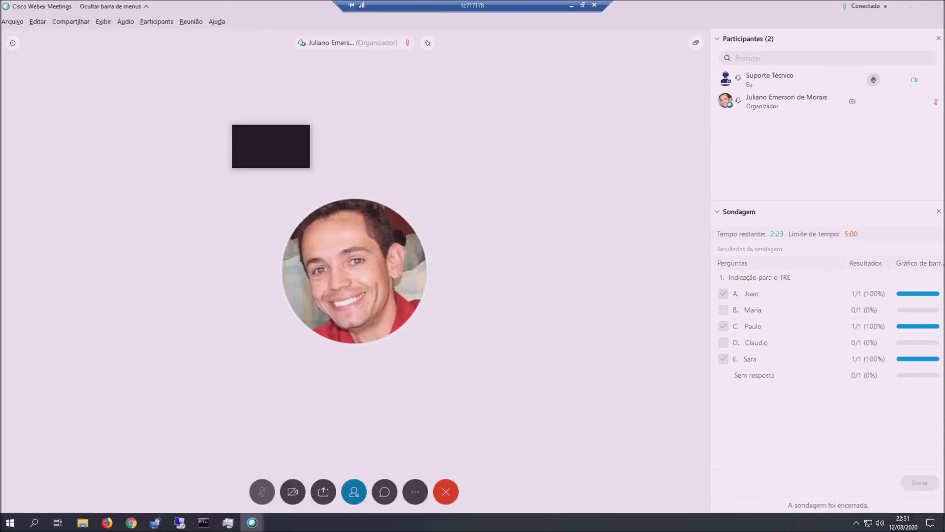